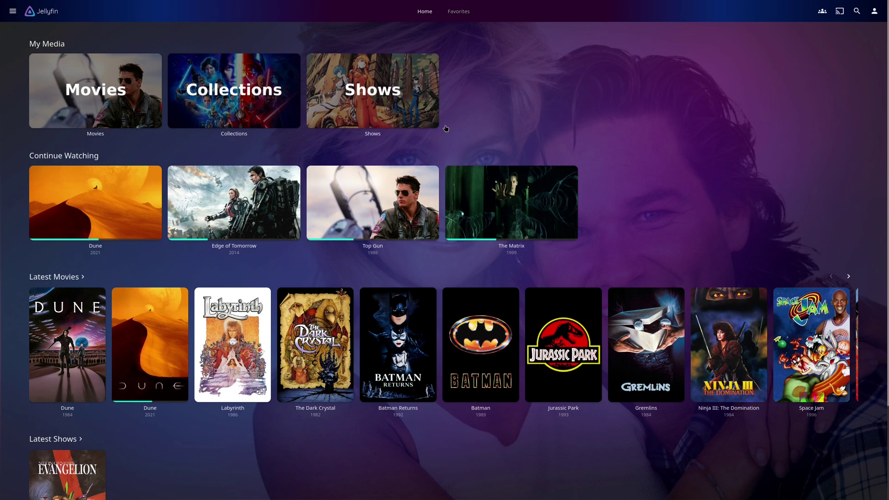
- Open Jurassic Park's details page from the Movies library
click(44, 121)
scroll(484, 240, down, 2)
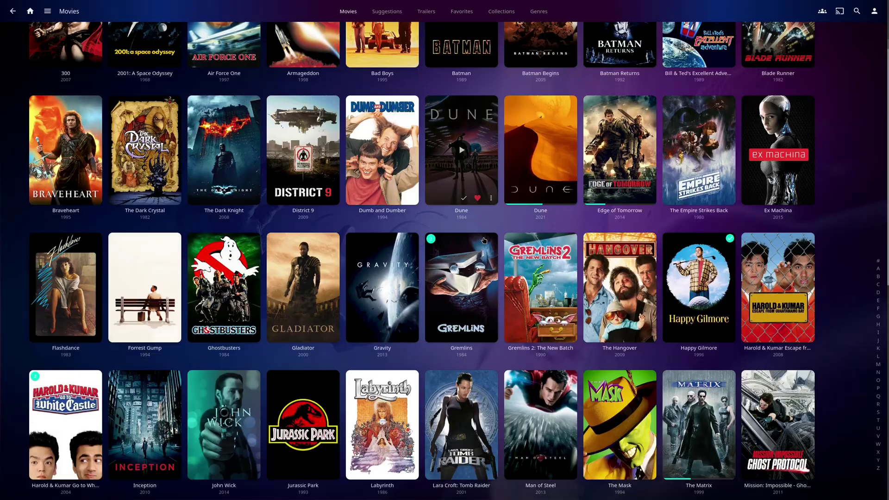
scroll(484, 240, down, 3)
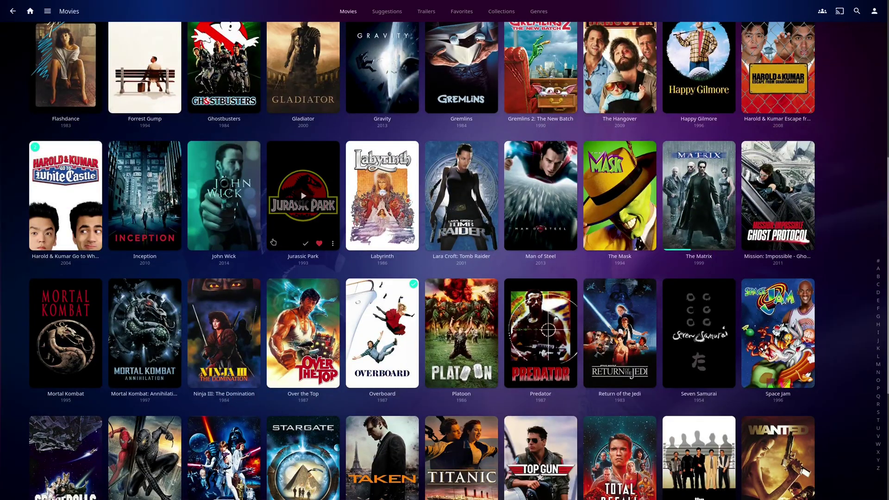
click(297, 218)
scroll(680, 213, down, 3)
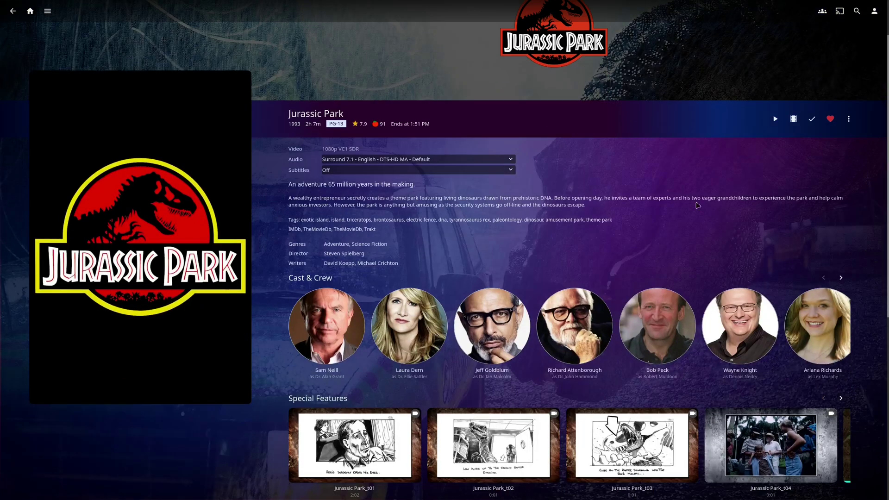
scroll(680, 213, down, 3)
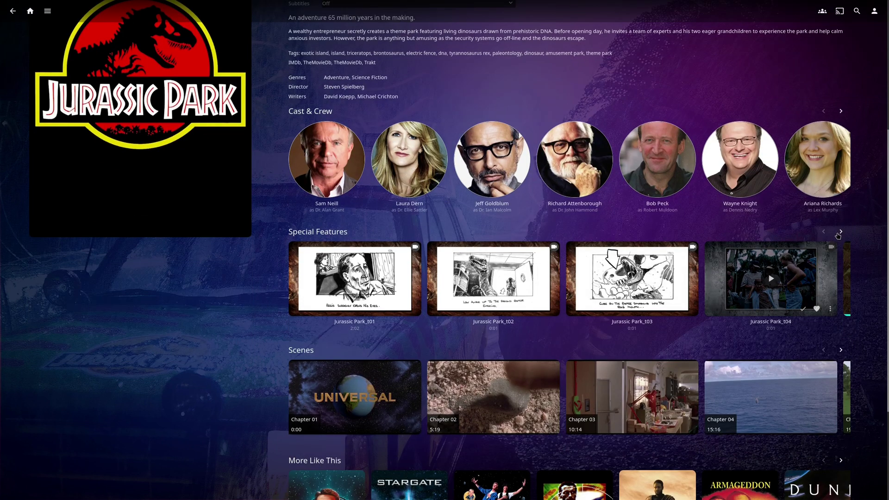
- Page Special Features forward and briefly play Jurassic Park_t05, then close the player
click(841, 231)
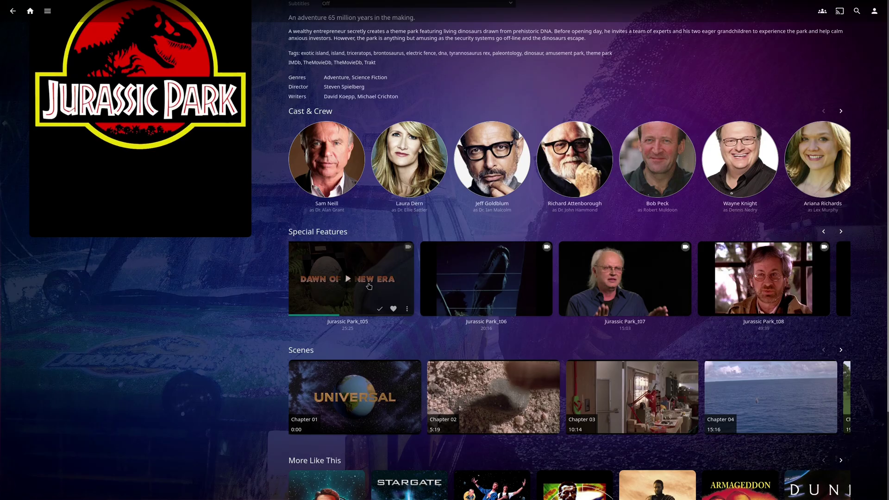
click(350, 277)
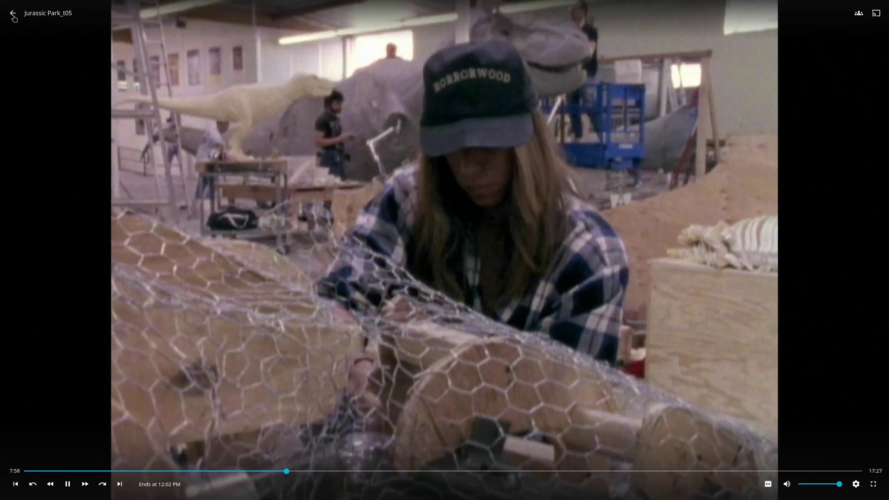
click(14, 17)
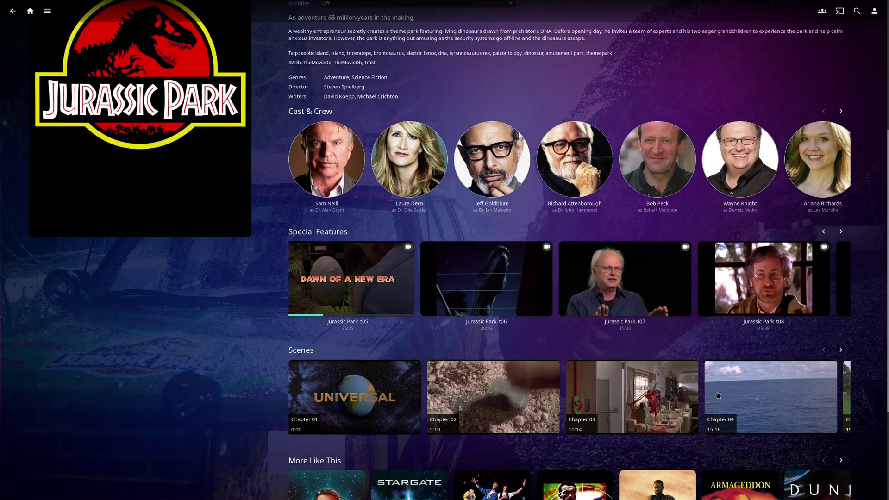
- Go back to the Movies library grid
scroll(335, 347, up, 2)
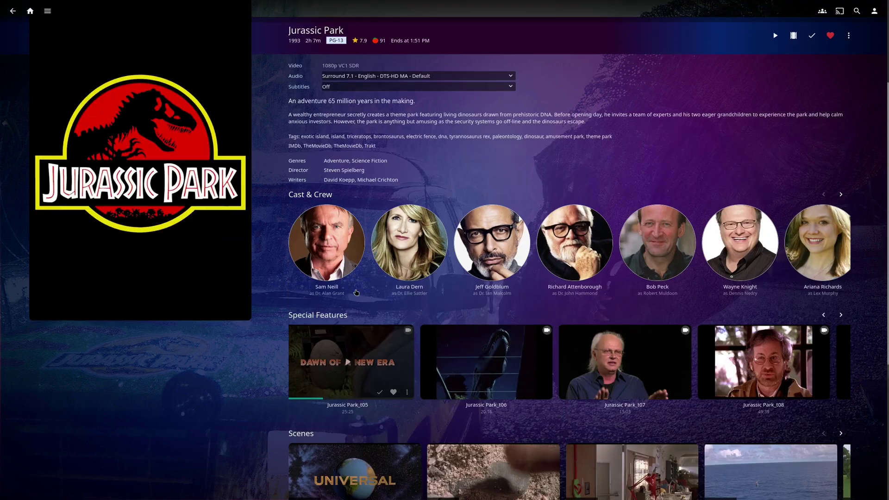
click(13, 12)
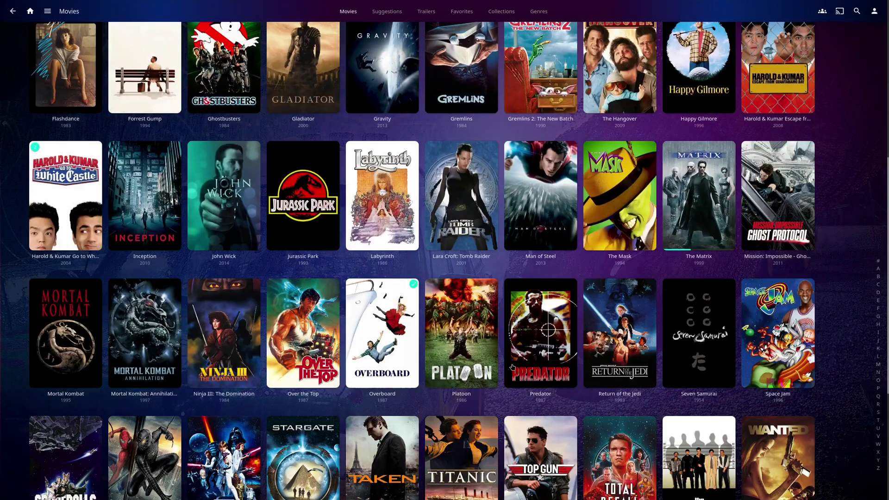
scroll(500, 361, up, 5)
scroll(500, 362, up, 1)
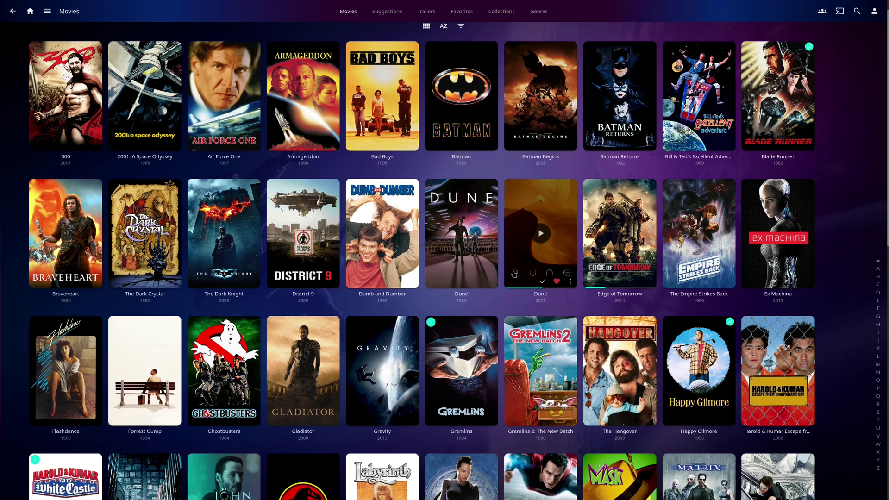
- Open Dune (2021), page through its Special Features, then go back to Movies
click(512, 277)
scroll(598, 329, down, 4)
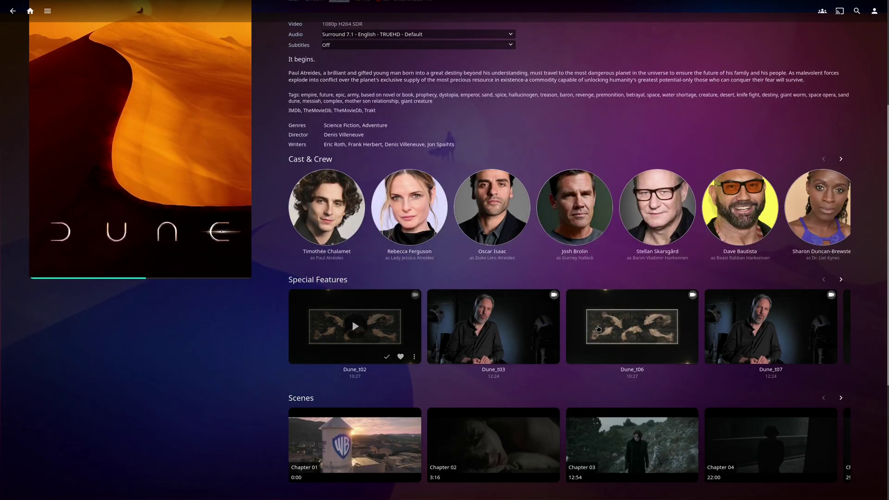
click(841, 279)
scroll(625, 393, up, 3)
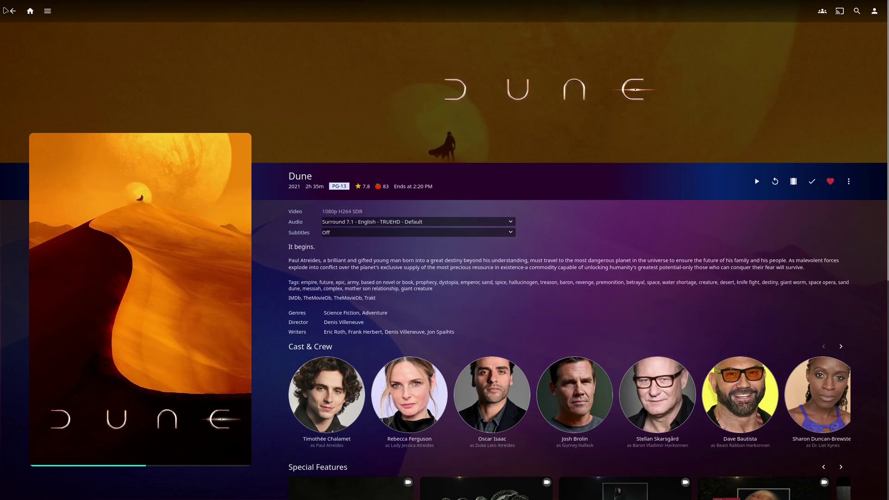
click(12, 11)
- Open Batman, page through its Special Features, then return to the home page
scroll(482, 287, up, 1)
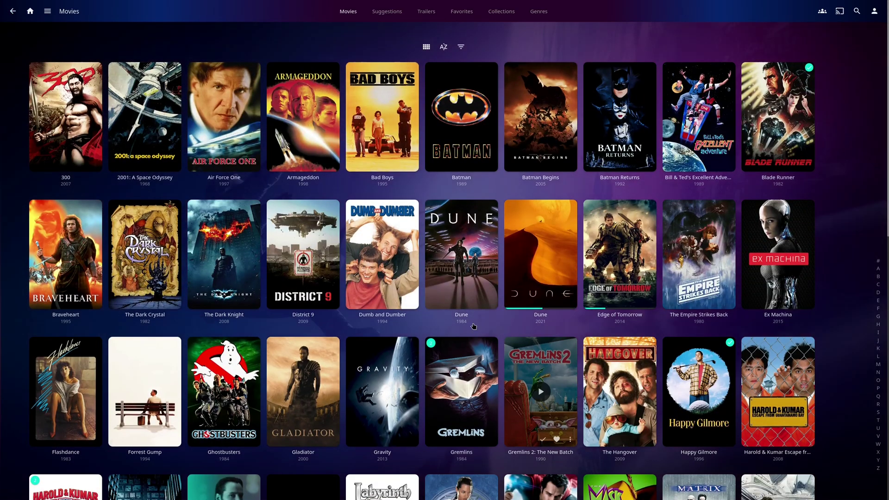
click(437, 156)
scroll(597, 299, down, 3)
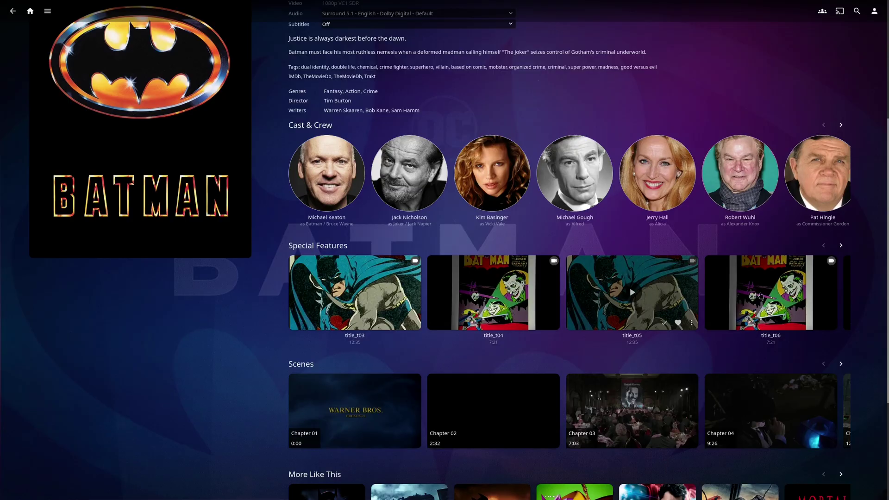
click(840, 245)
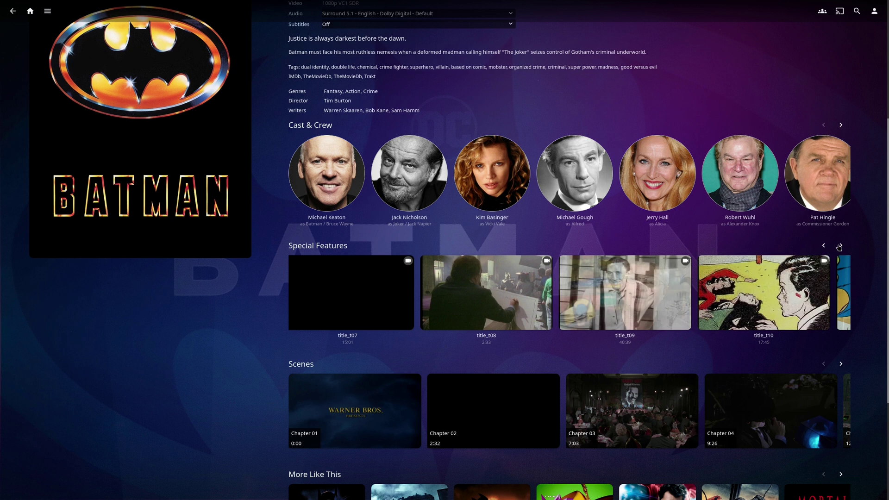
scroll(649, 328, right, 5)
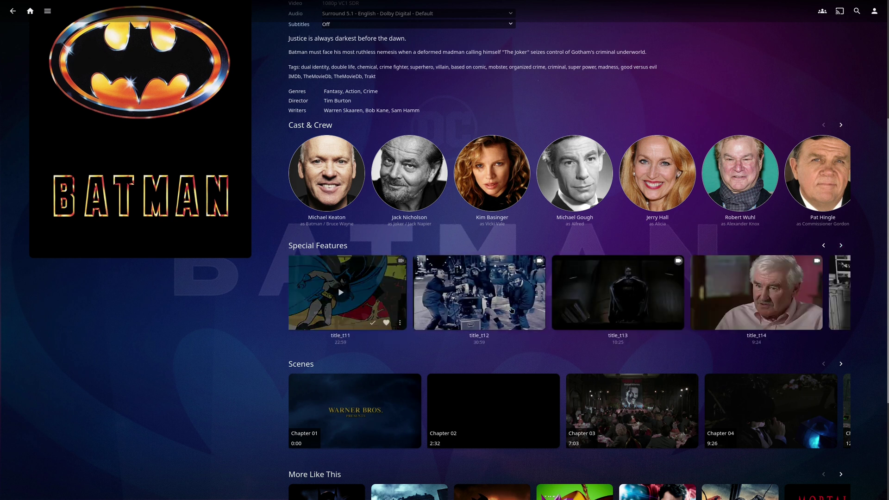
scroll(437, 264, up, 4)
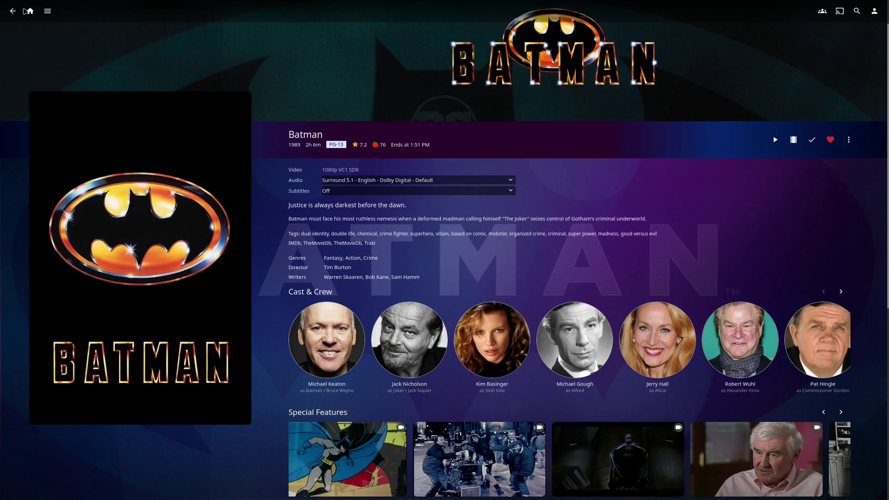
click(29, 13)
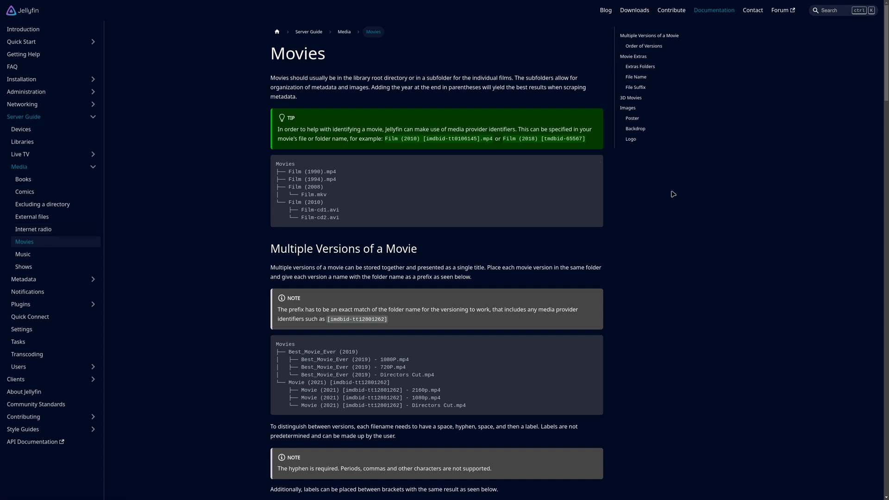
- Scroll the Movies docs to Extras Folders, listing names like extras, behind the scenes, trailers
scroll(673, 193, down, 12)
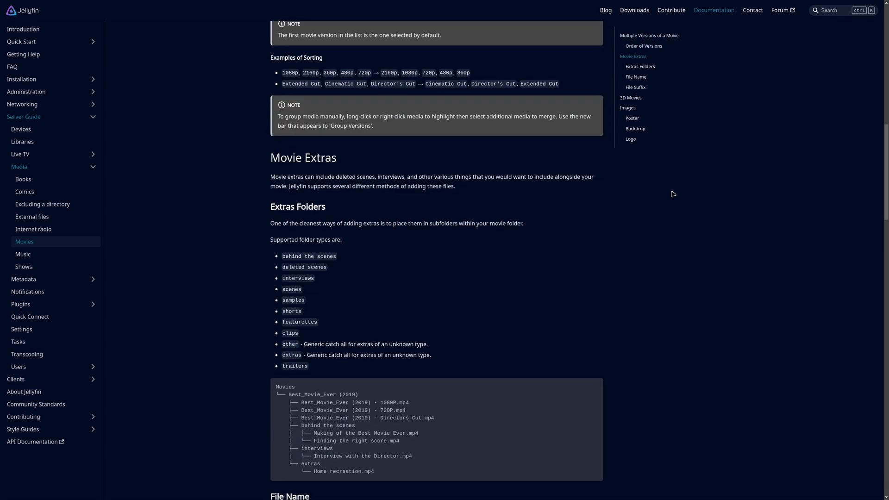
scroll(673, 194, down, 2)
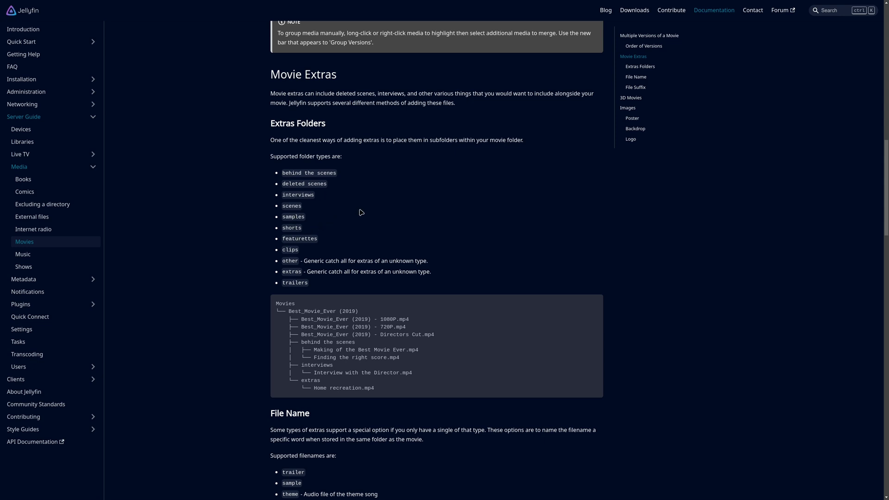
scroll(361, 212, down, 2)
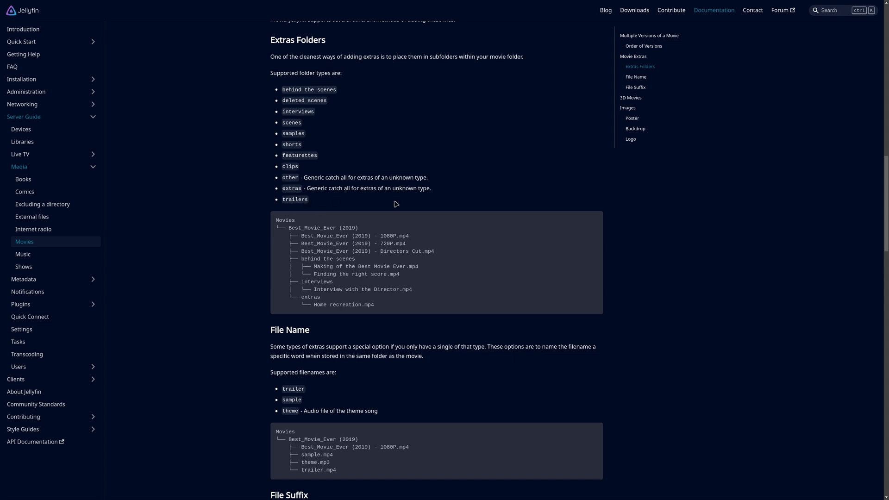
scroll(527, 208, down, 2)
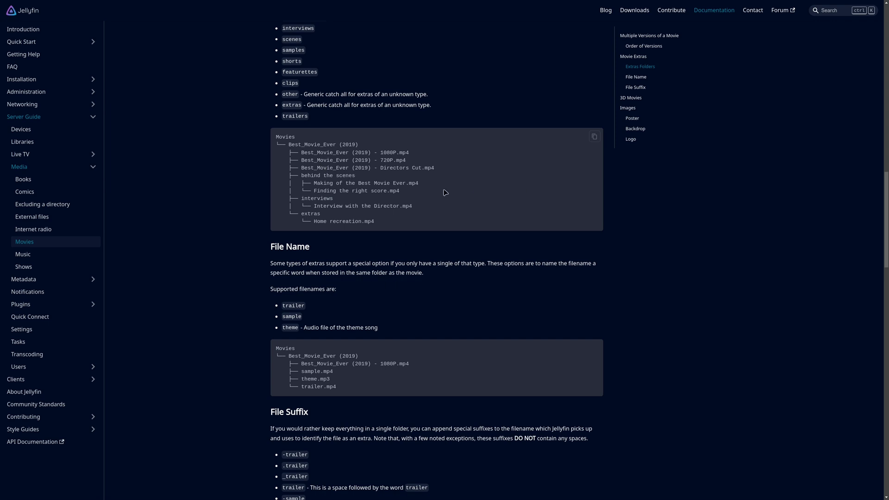
scroll(445, 192, up, 3)
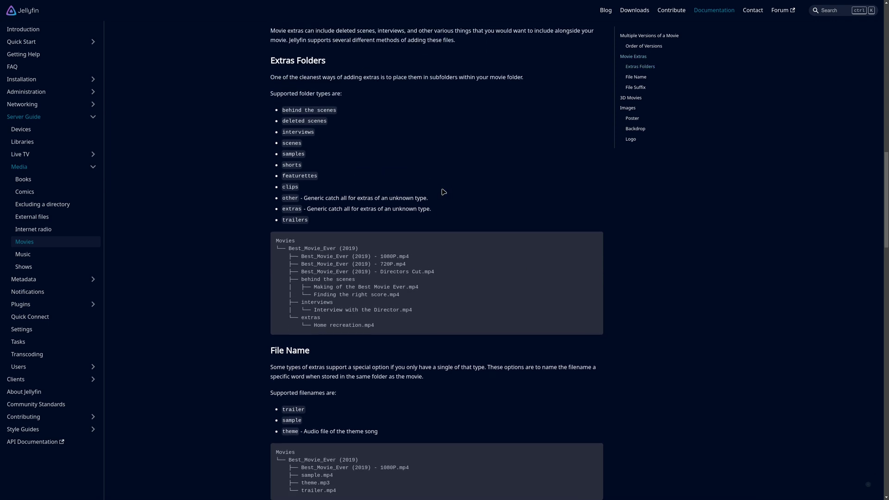
scroll(444, 191, down, 1)
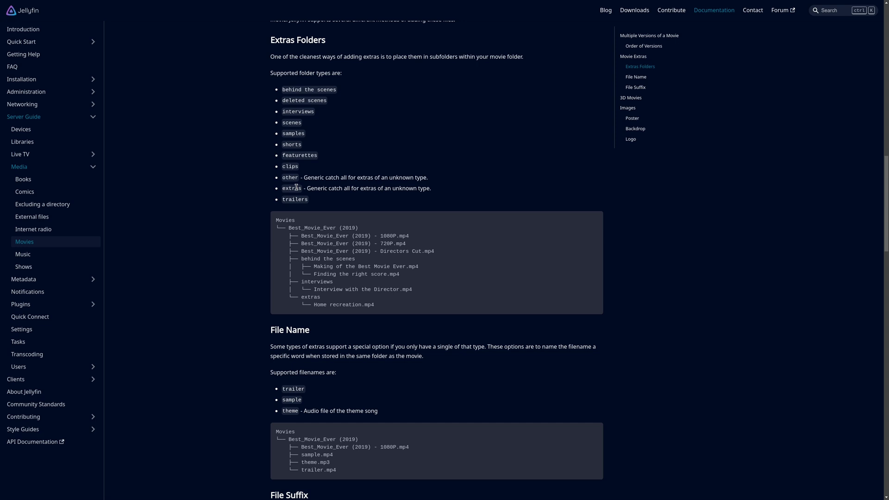
scroll(639, 224, down, 2)
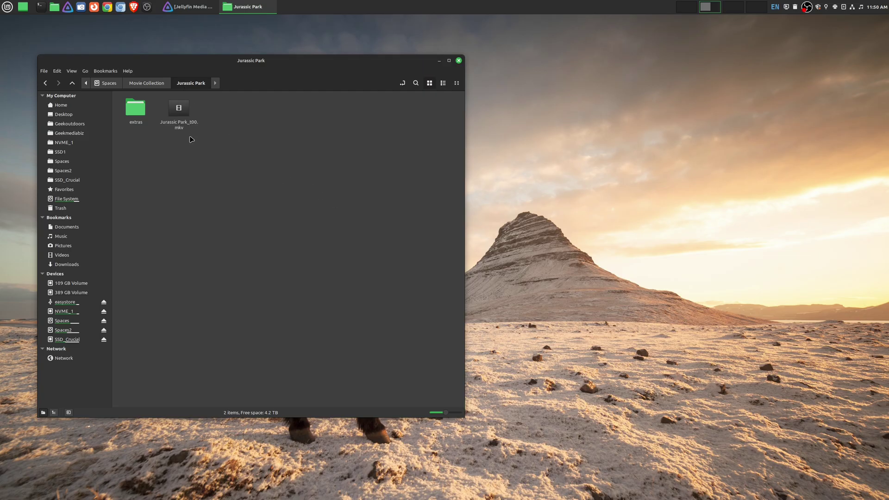
- Show the 16 mkv bonus videos in Jurassic Park's extras folder, then return to the movie folder
click(179, 111)
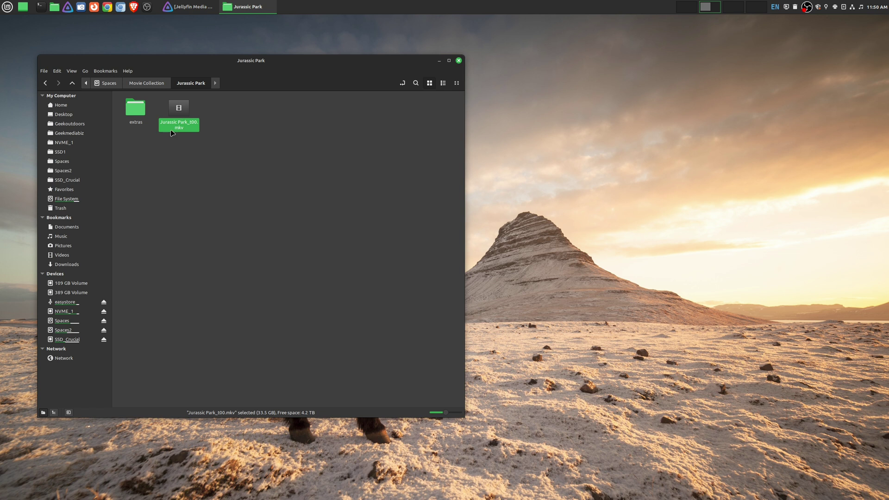
double_click(135, 110)
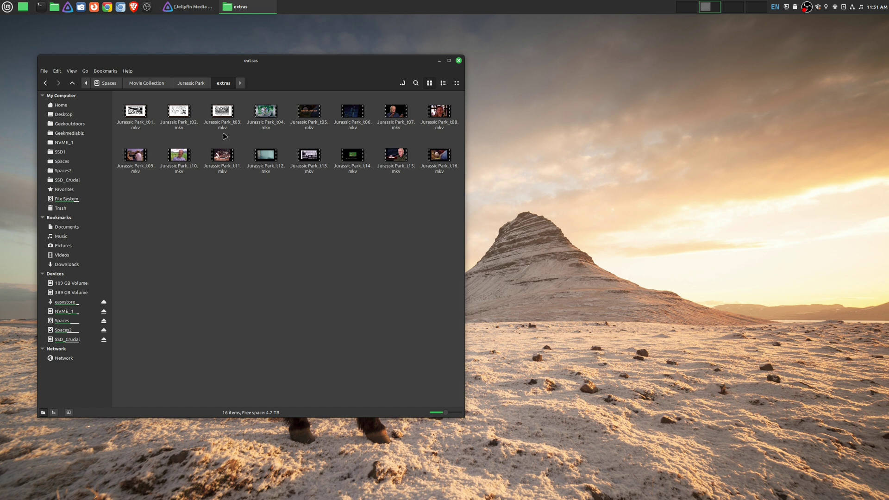
click(191, 83)
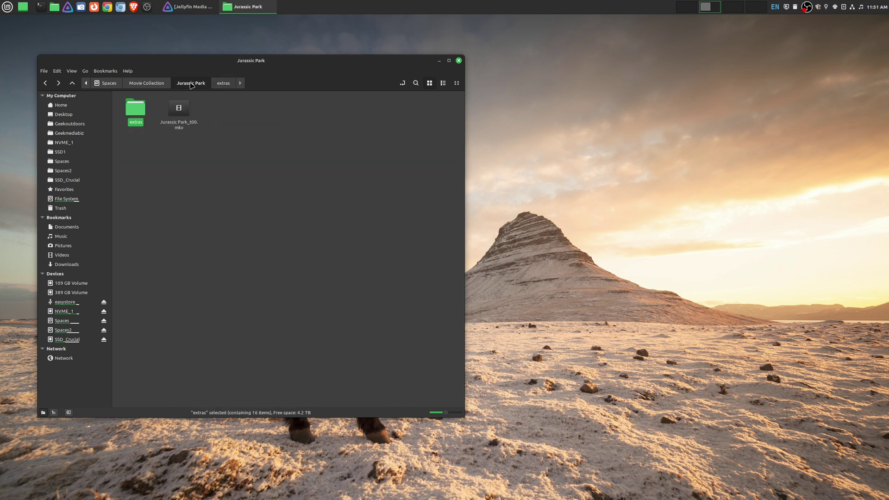
click(208, 171)
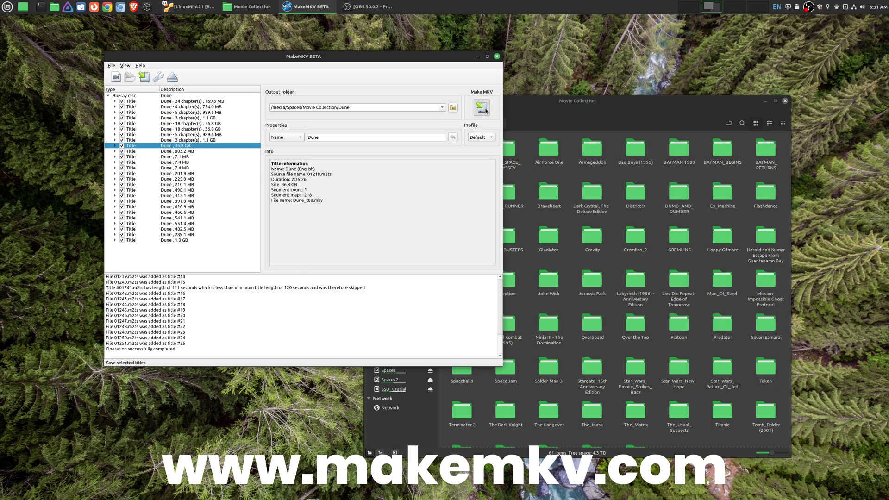
- Start ripping the checked Dune titles to /media/Spaces/Movie Collection/Dune
click(481, 108)
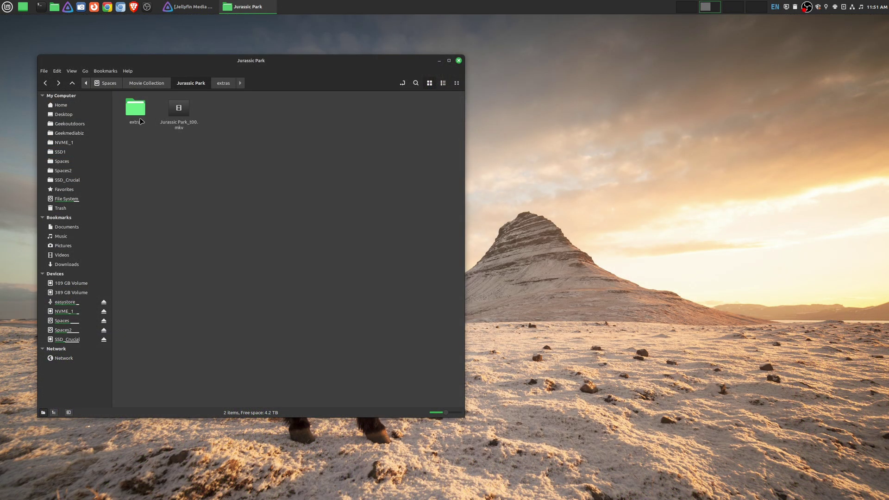
- Open Jurassic Park's details page in Jellyfin Media Player
click(196, 5)
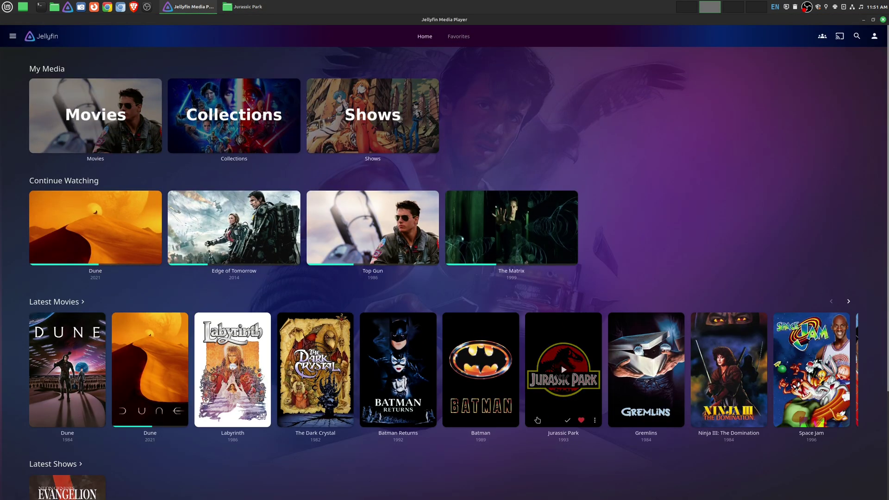
click(534, 420)
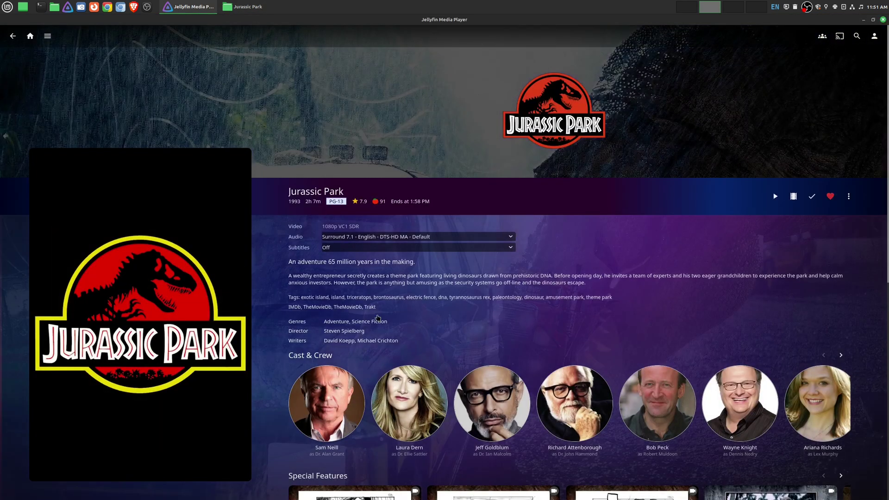
scroll(478, 278, down, 5)
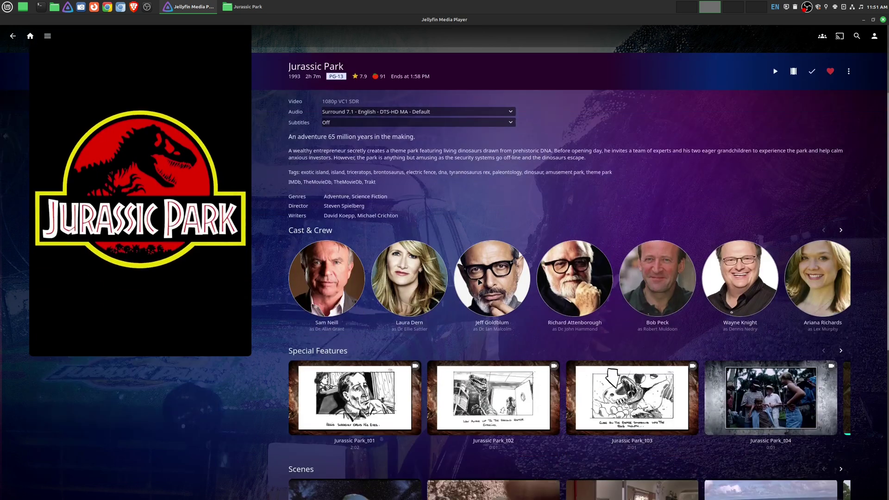
scroll(445, 322, down, 3)
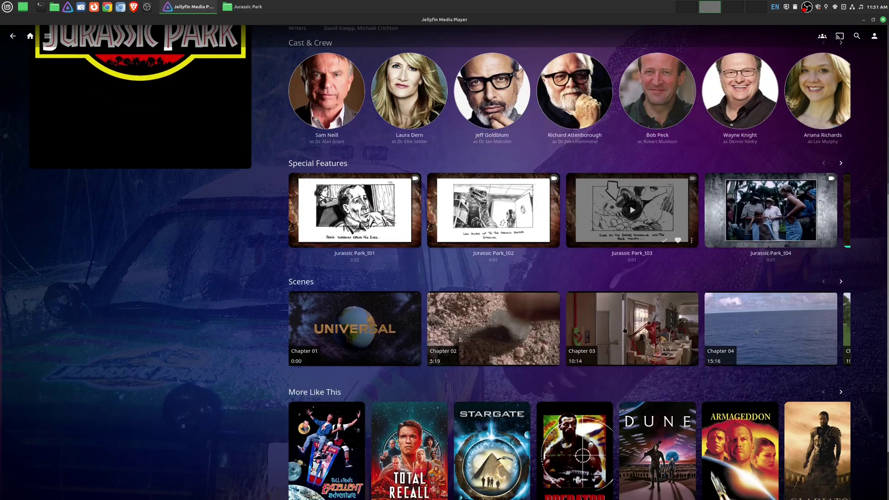
scroll(445, 323, down, 2)
scroll(534, 377, up, 5)
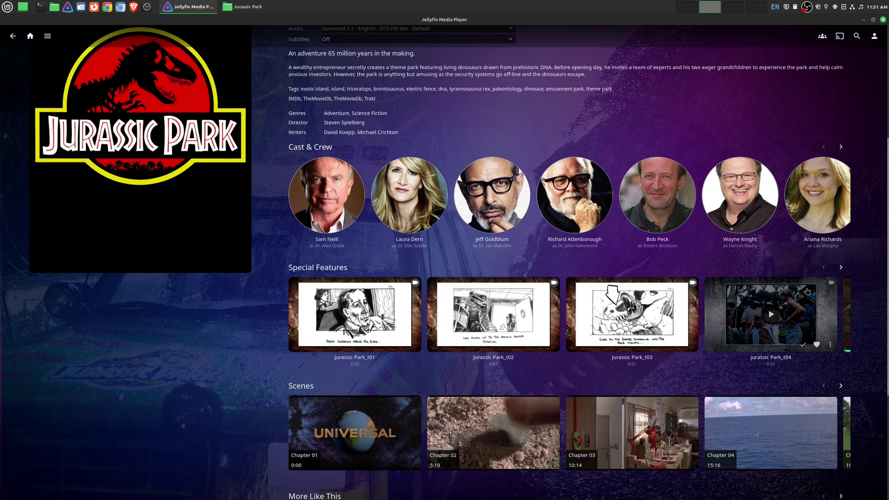
- Page Special Features forward through t05–t08 and t09–t12
click(840, 268)
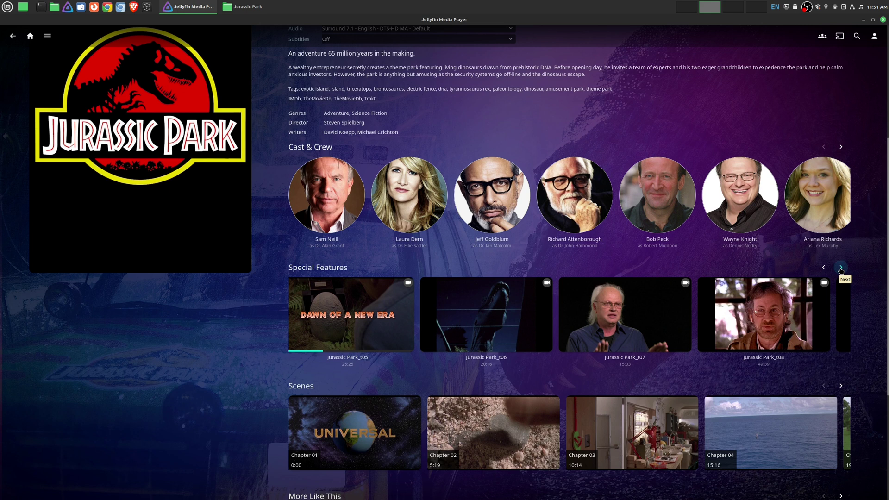
click(840, 269)
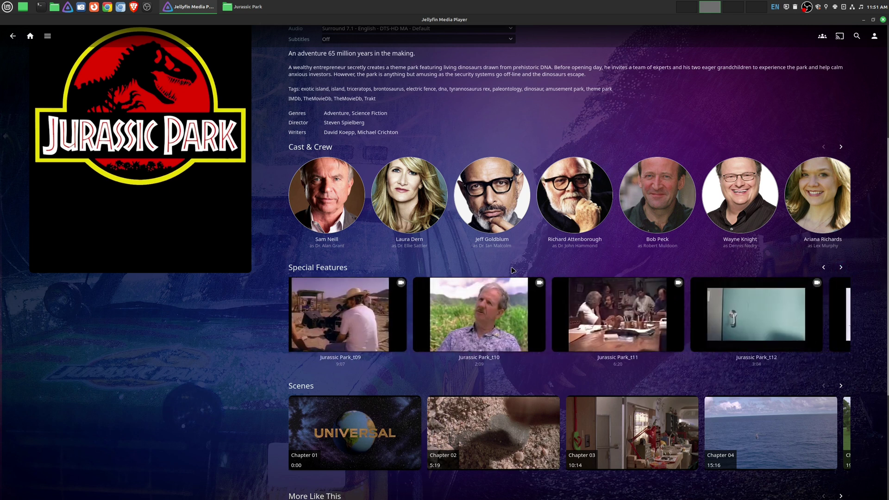
scroll(516, 265, up, 2)
scroll(520, 190, up, 1)
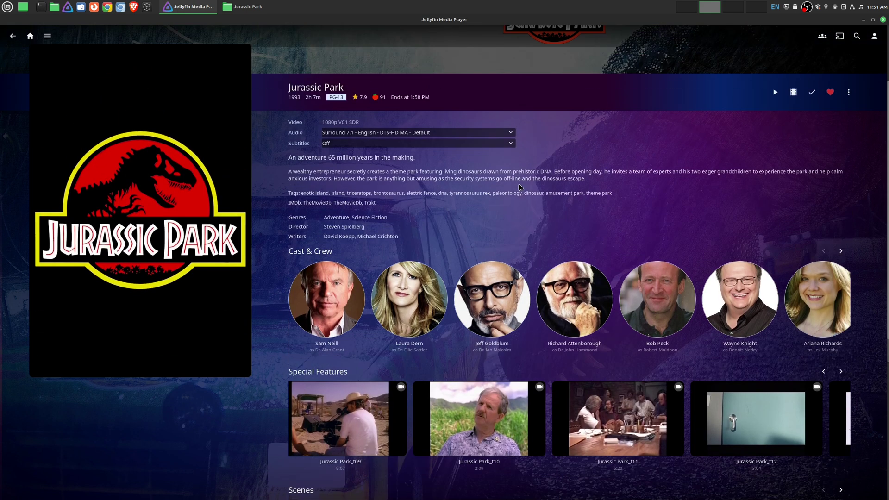
scroll(519, 187, up, 2)
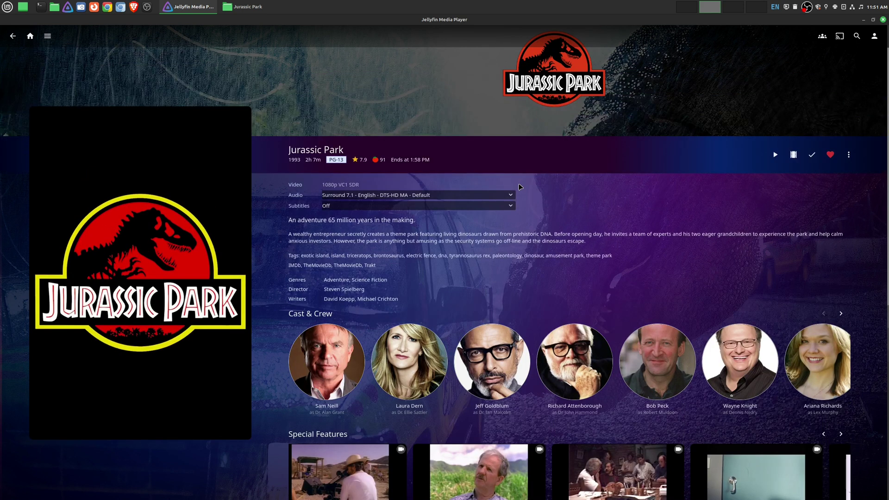
- In Nemo, list the extras folder's videos, then return to the Jurassic Park folder
click(244, 7)
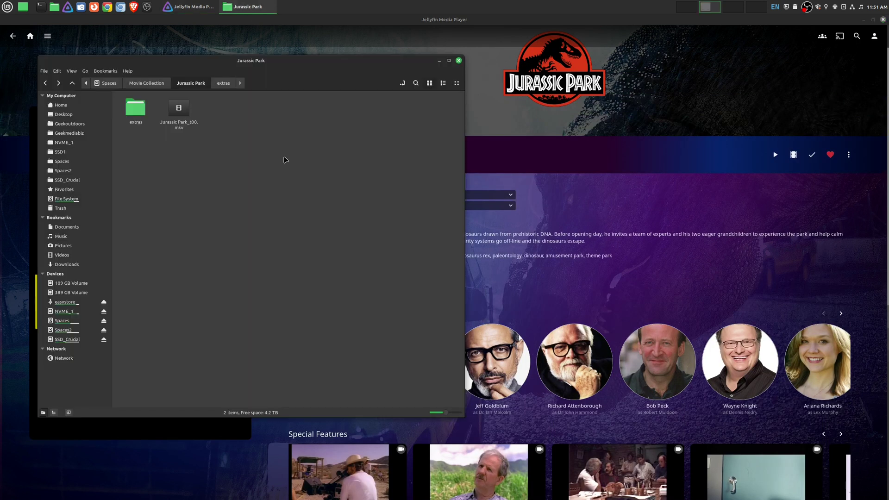
double_click(135, 109)
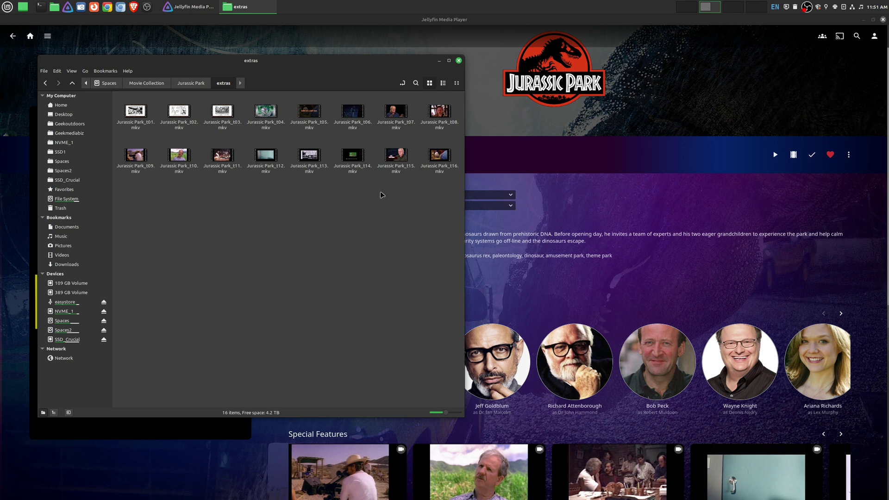
click(179, 82)
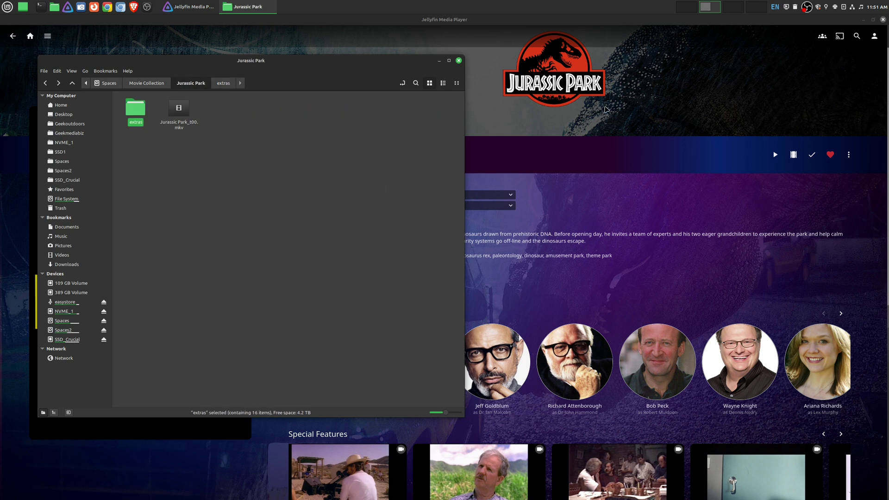
- On Jurassic Park's page, view Special Features t13–t16, then page back to t09–t12
click(606, 109)
scroll(602, 315, down, 2)
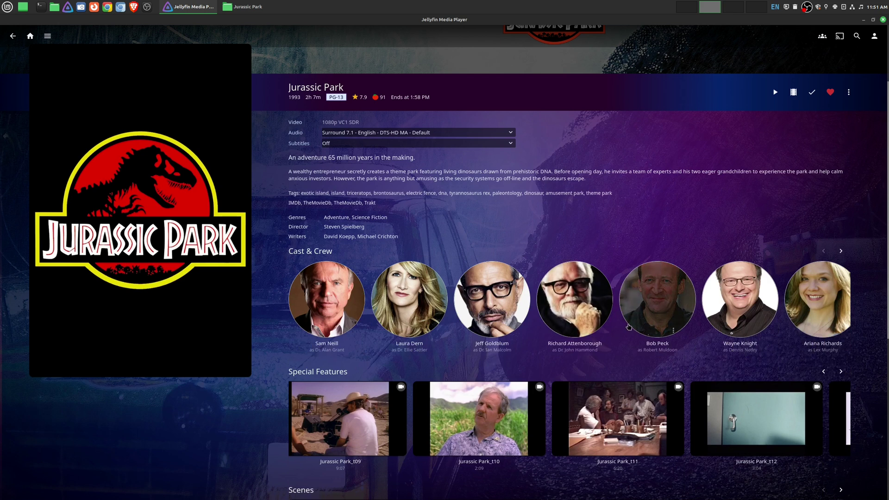
scroll(630, 326, down, 1)
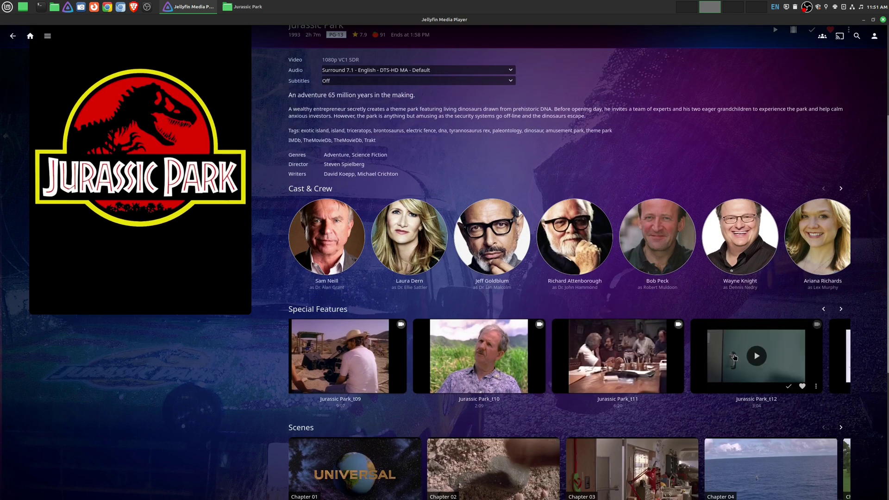
click(840, 310)
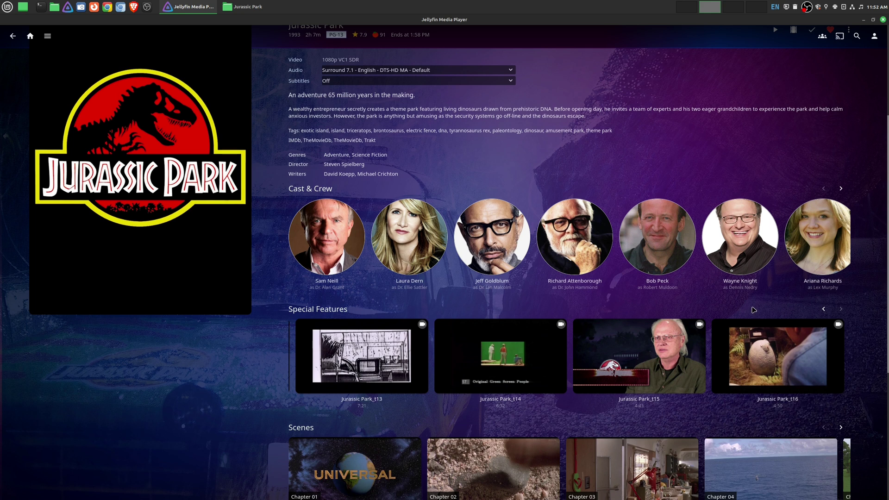
click(824, 310)
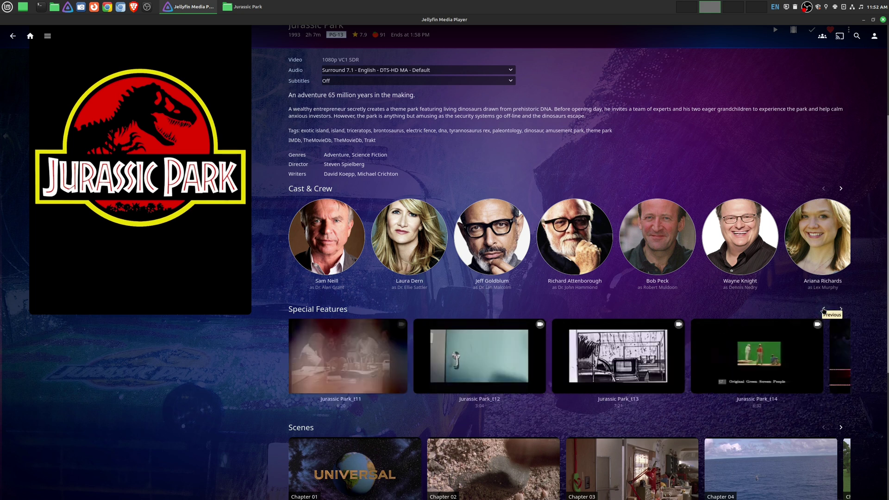